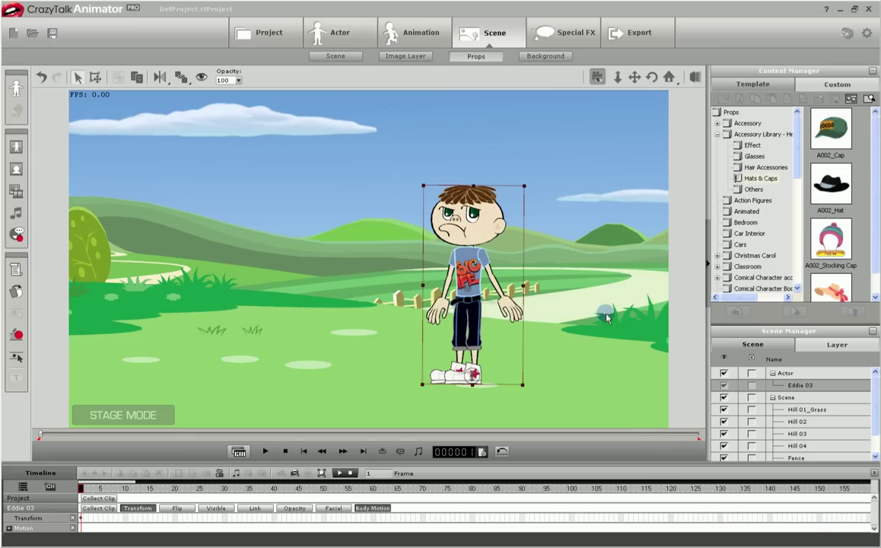
# Add the A002_Cap prop, fit it slightly smaller on Eddie's head, and show the motion library.
pyautogui.doubleClick(828, 134)
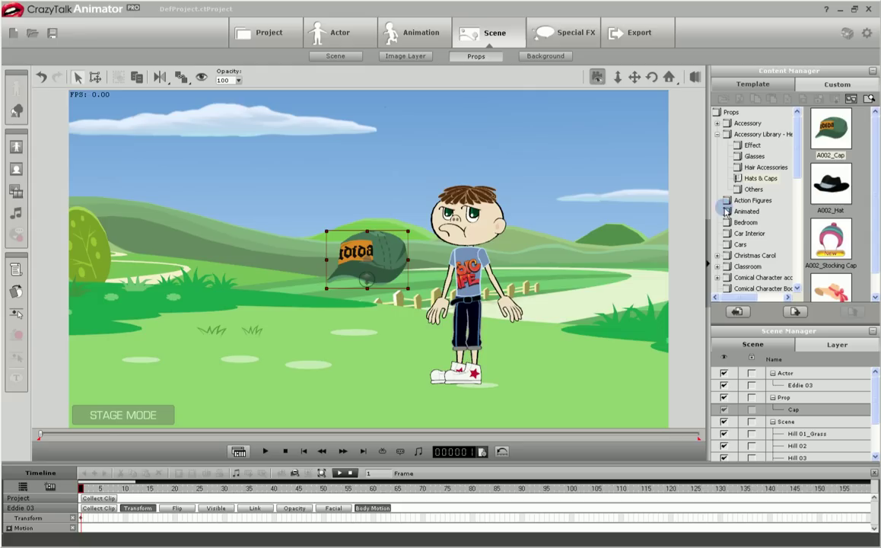
pyautogui.moveTo(353, 267); pyautogui.dragTo(453, 195)
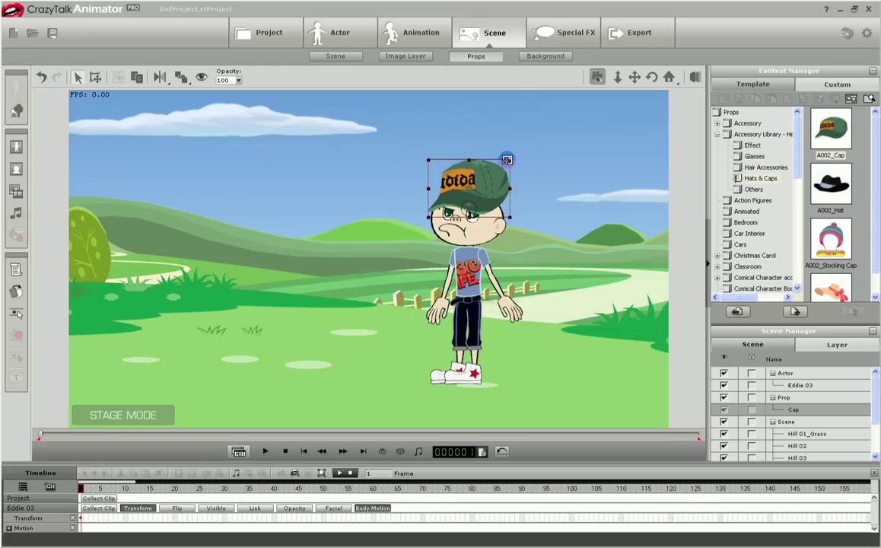
pyautogui.moveTo(510, 158); pyautogui.dragTo(492, 169)
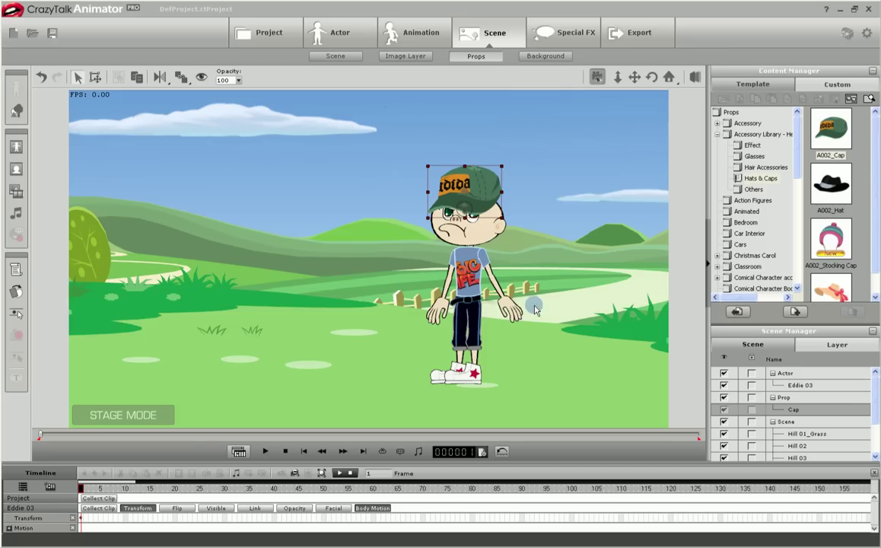
pyautogui.click(398, 29)
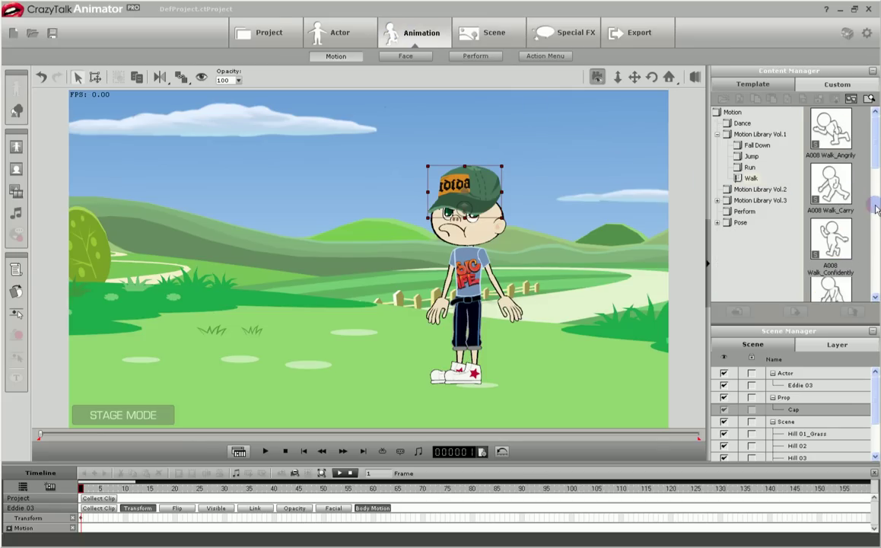
# Apply the A008 Walk_Confidently motion to Eddie 03 and preview the walk from frame 1.
pyautogui.click(821, 245)
pyautogui.doubleClick(835, 245)
pyautogui.click(439, 288)
pyautogui.doubleClick(831, 240)
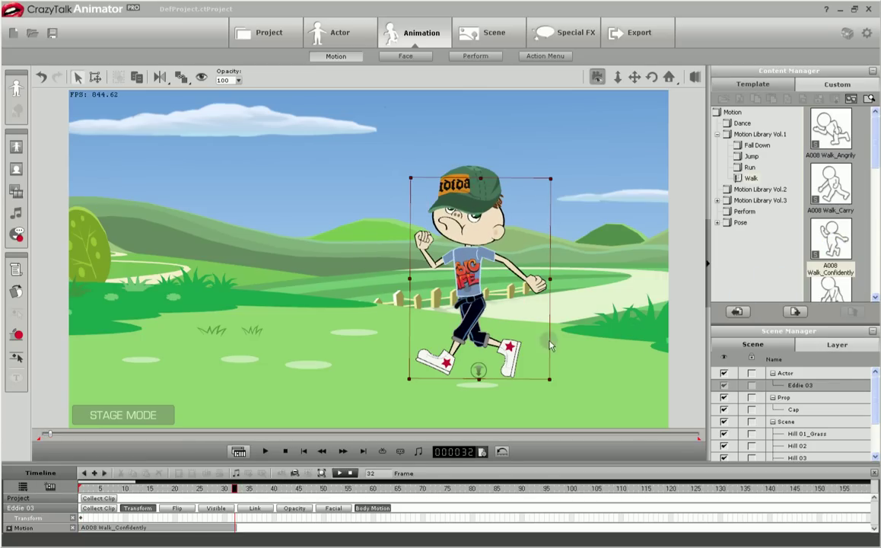
pyautogui.press('space')
pyautogui.click(302, 453)
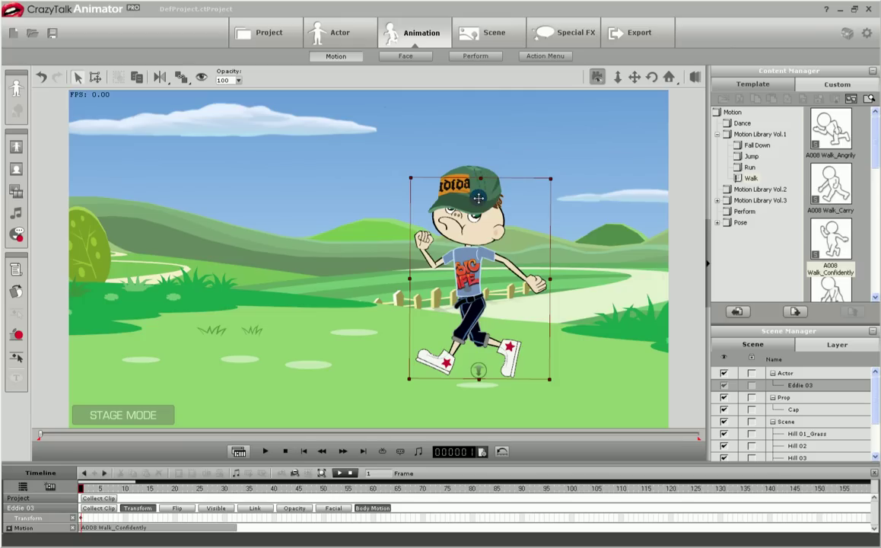
pyautogui.click(464, 172)
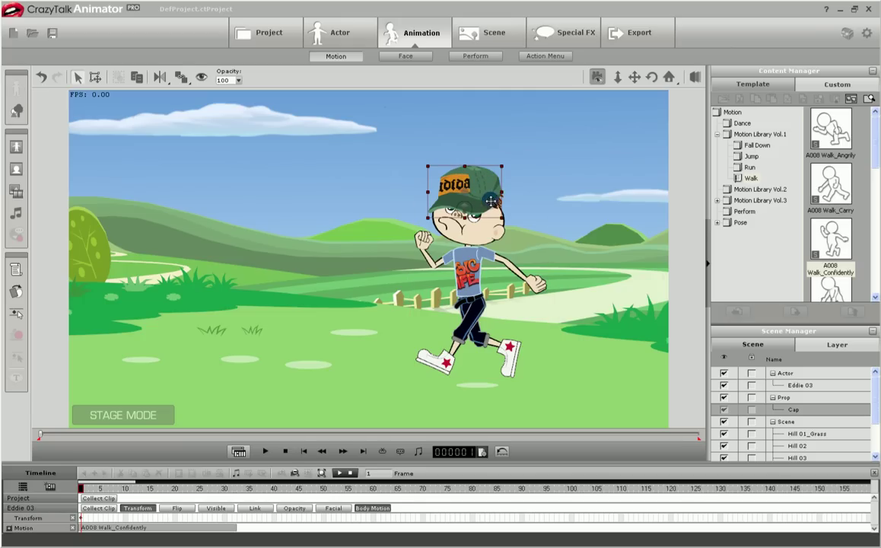
# Link the cap to Eddie's head and replay the walk to confirm it stays on.
pyautogui.click(182, 78)
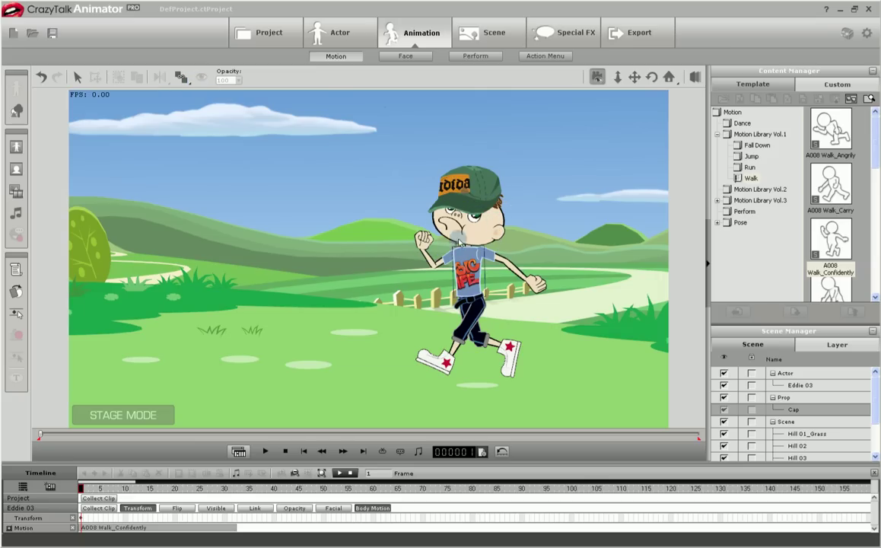
pyautogui.click(500, 199)
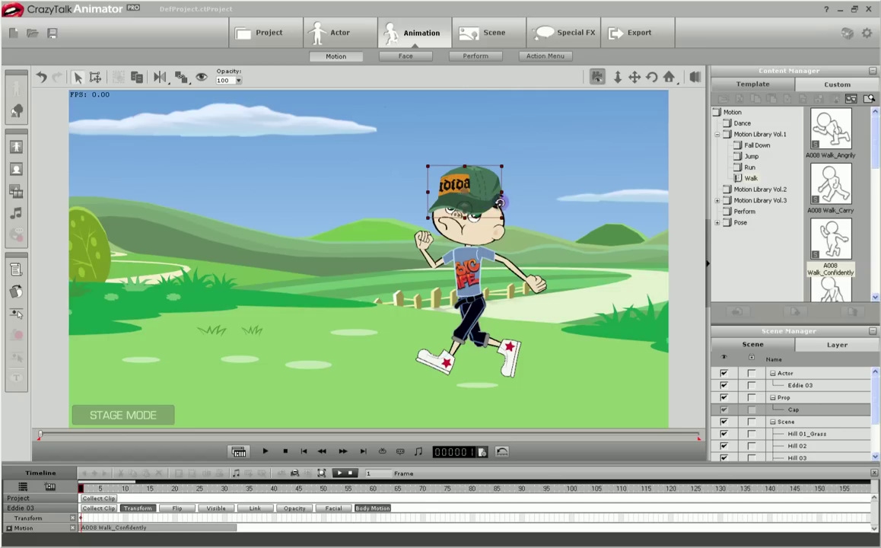
pyautogui.click(304, 449)
pyautogui.press('space')
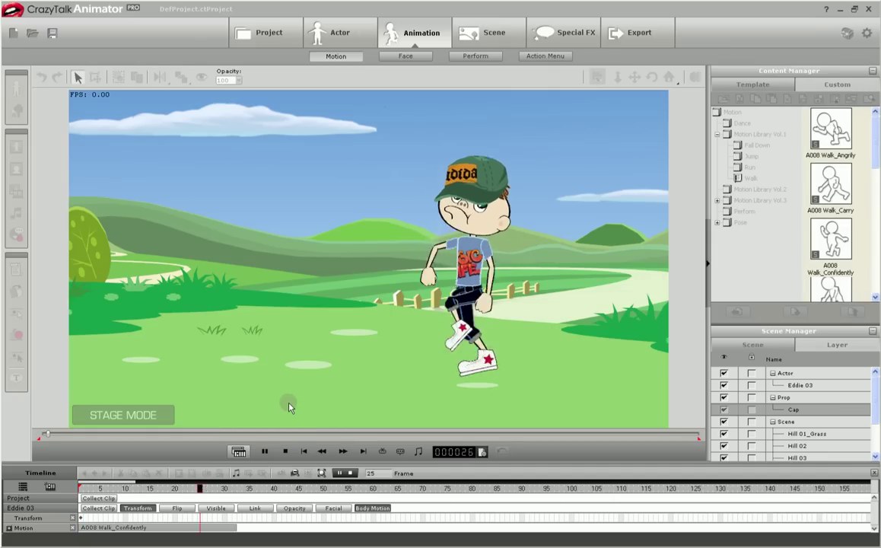
pyautogui.press('space')
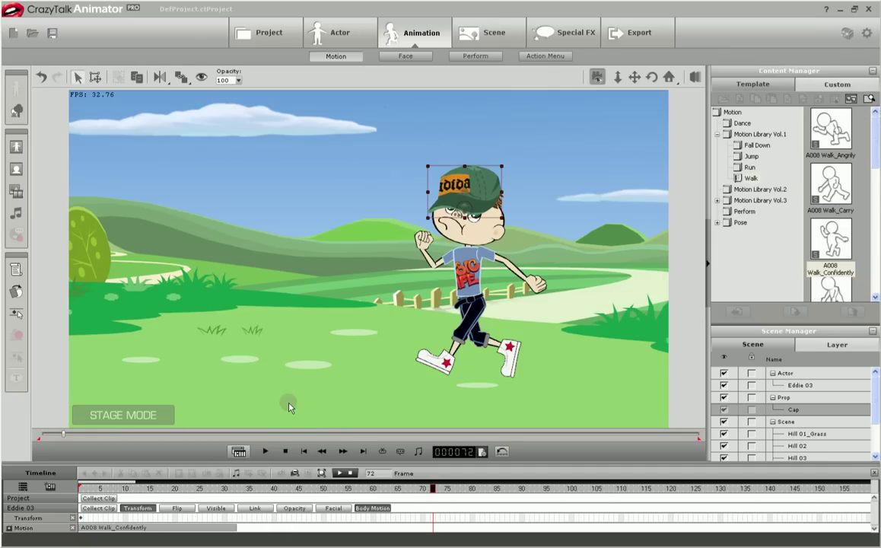
pyautogui.click(303, 452)
pyautogui.press('space')
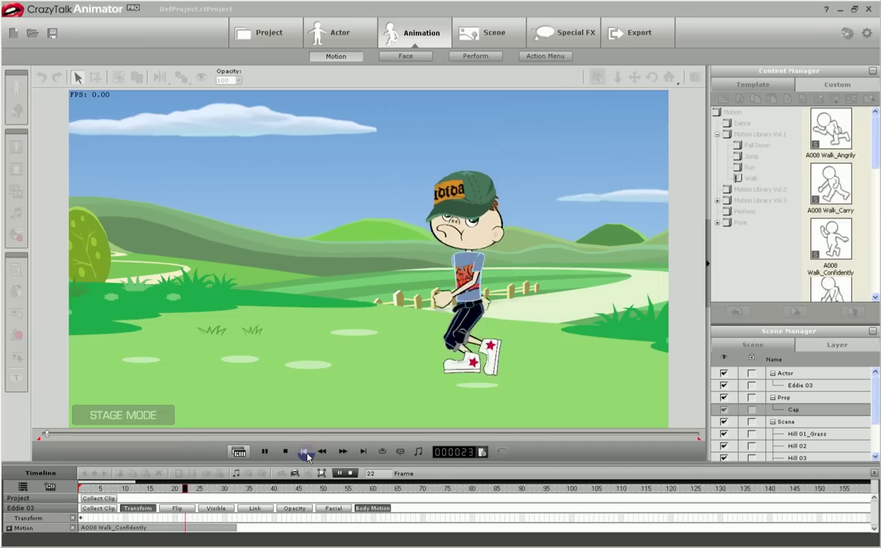
pyautogui.press('space')
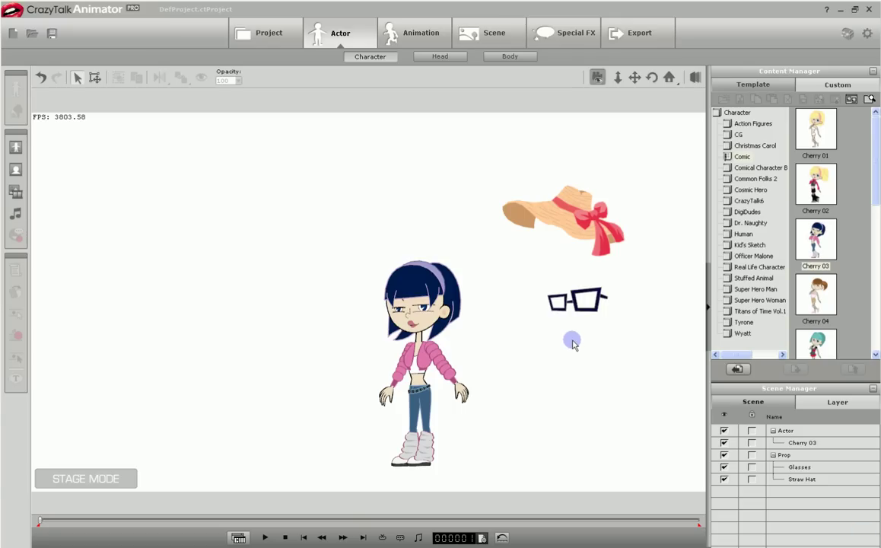
# Place the straw hat on Cherry 03's head and the glasses over her eyes.
pyautogui.moveTo(565, 220); pyautogui.dragTo(438, 268)
pyautogui.click(214, 122)
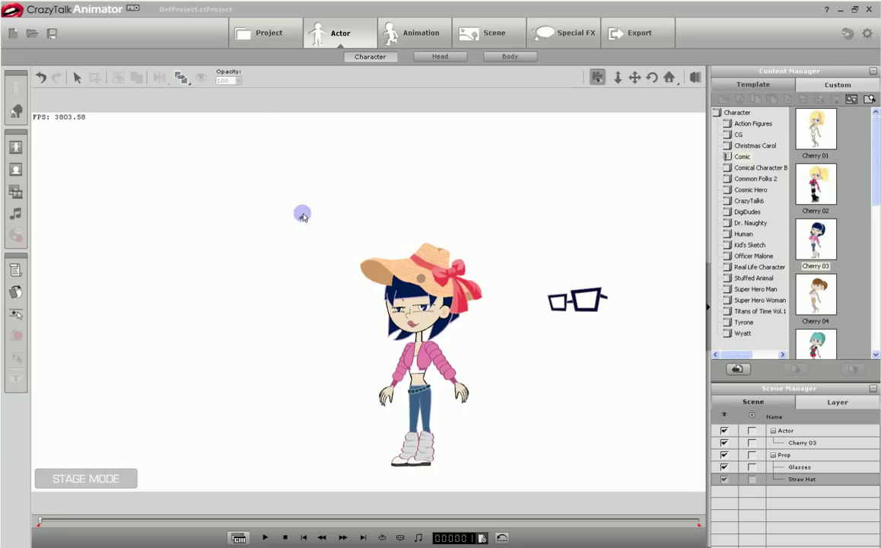
pyautogui.click(579, 300)
pyautogui.moveTo(578, 299); pyautogui.dragTo(409, 303)
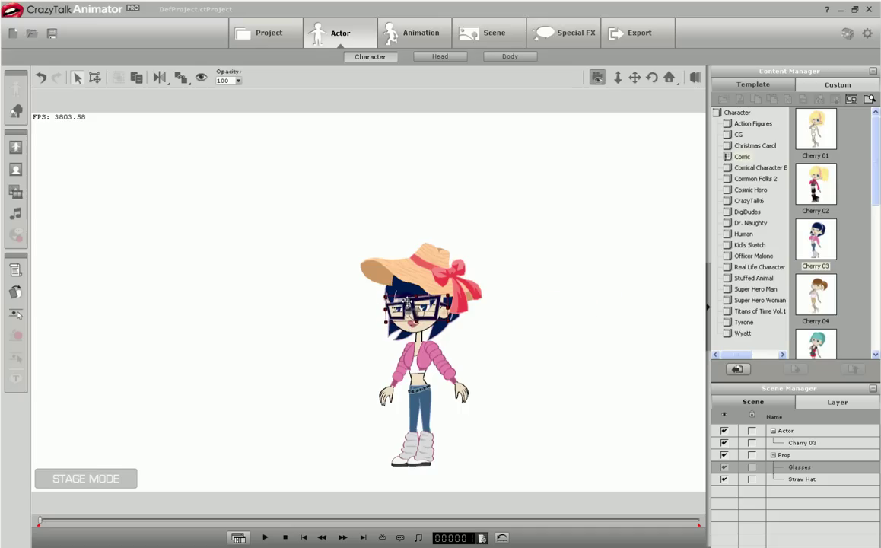
# Link the glasses to Cherry's head, then open the Body Key Editor on her head.
pyautogui.click(180, 78)
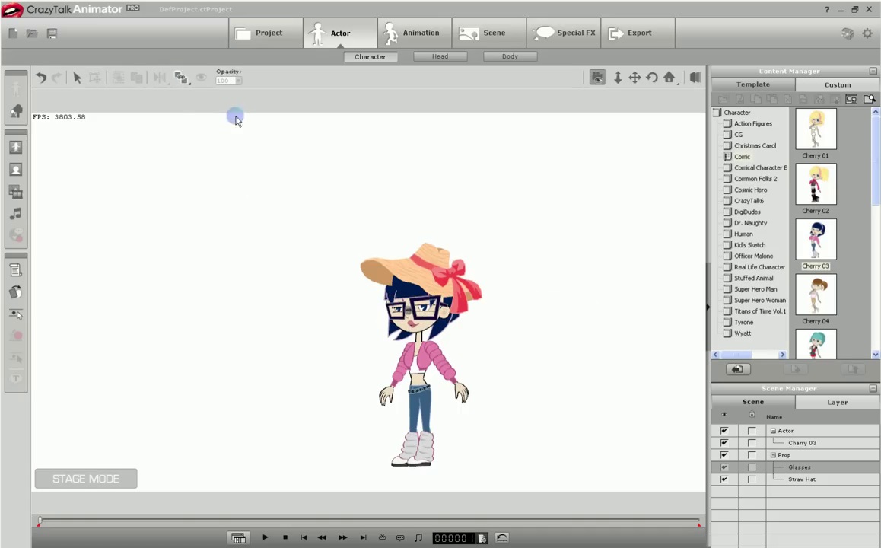
pyautogui.click(441, 332)
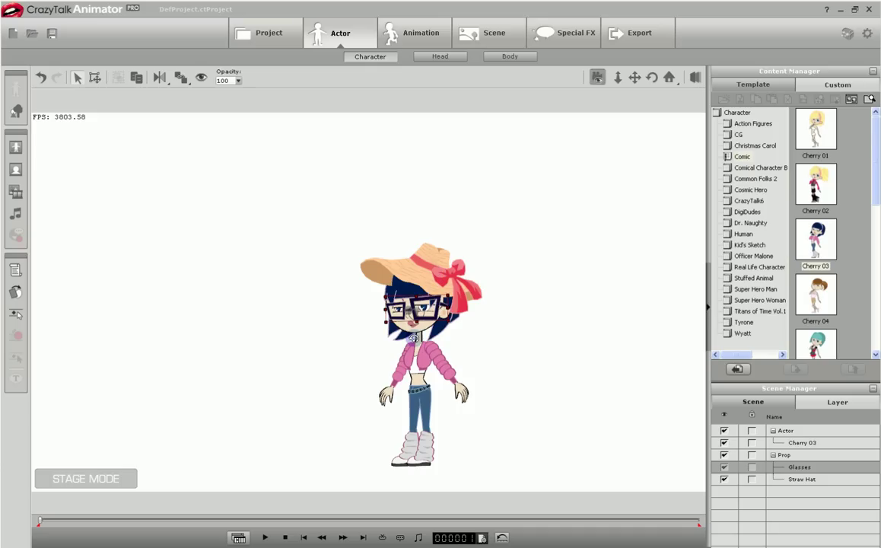
pyautogui.click(359, 354)
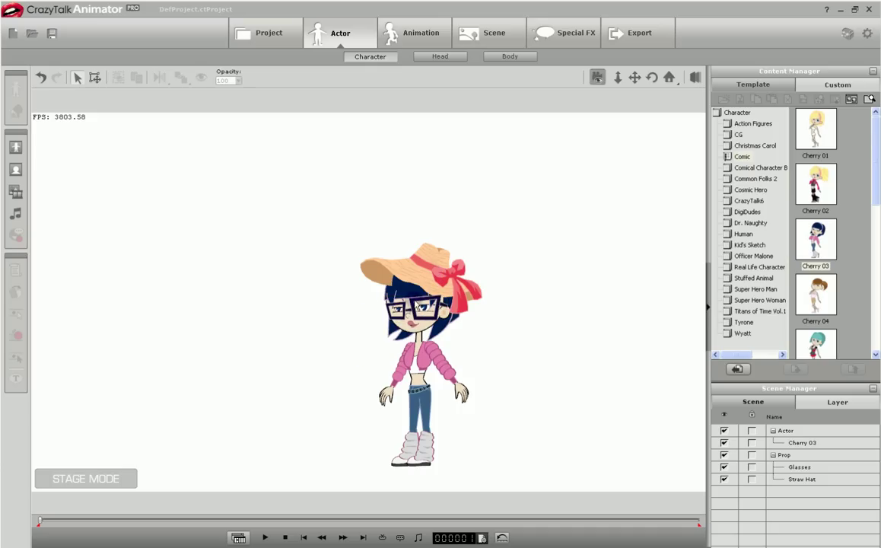
pyautogui.click(365, 346)
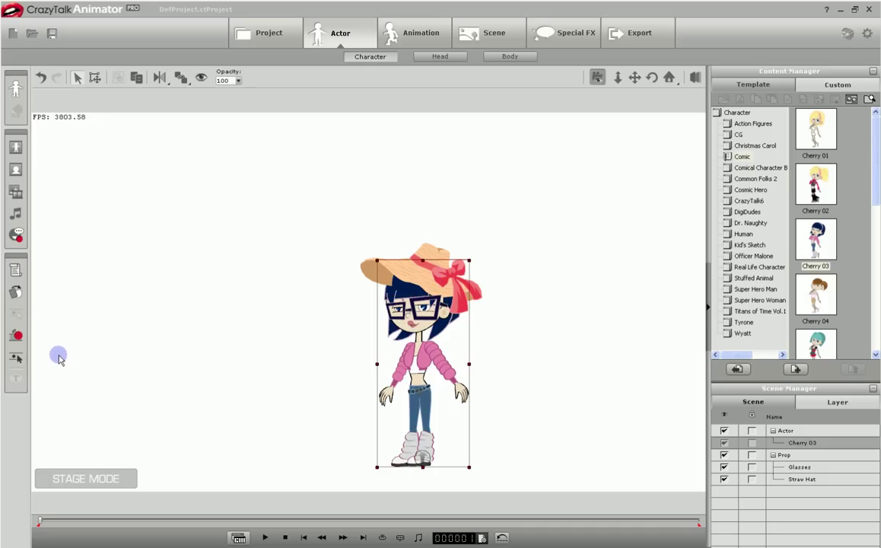
pyautogui.click(15, 316)
pyautogui.click(608, 145)
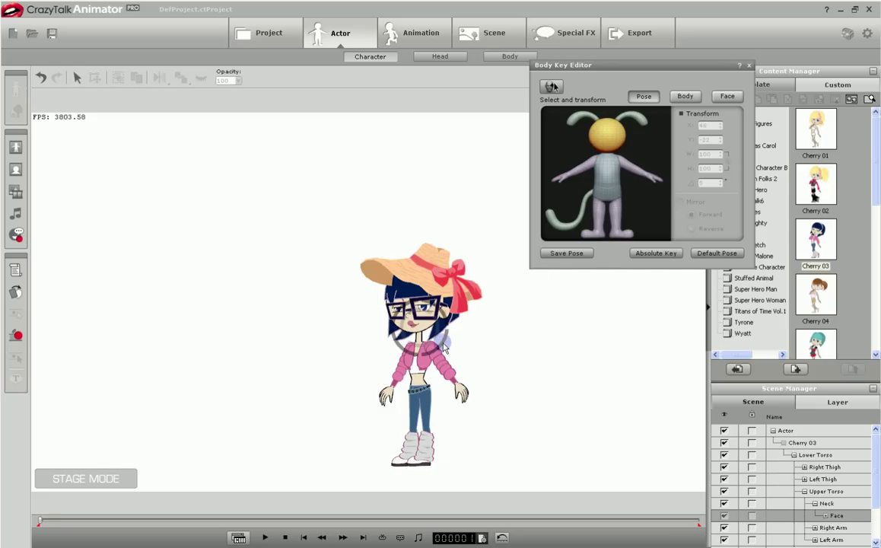
# Tilt Cherry's head slightly to one side and unlink the glasses from her.
pyautogui.moveTo(444, 337)
pyautogui.mouseDown()
pyautogui.moveTo(428, 343)
pyautogui.moveTo(455, 339)
pyautogui.moveTo(422, 346)
pyautogui.moveTo(456, 343)
pyautogui.moveTo(449, 349)
pyautogui.mouseUp()
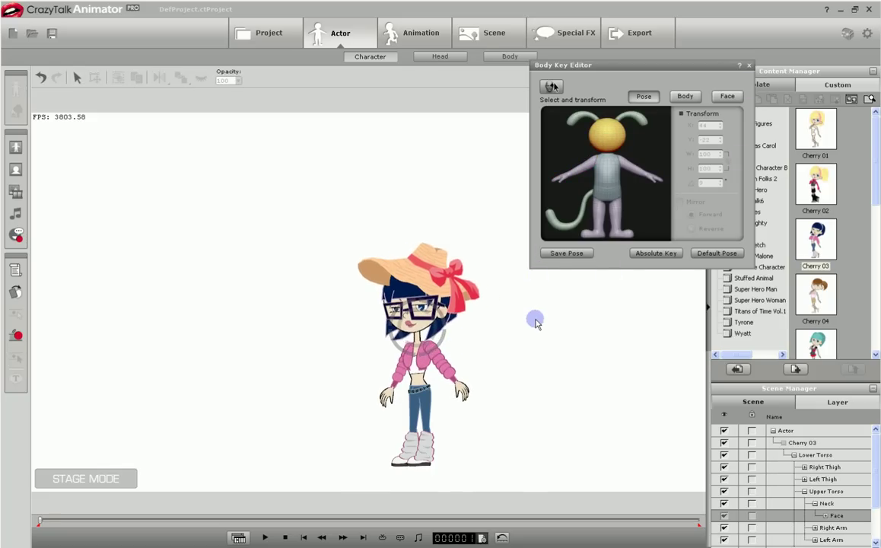
pyautogui.click(751, 67)
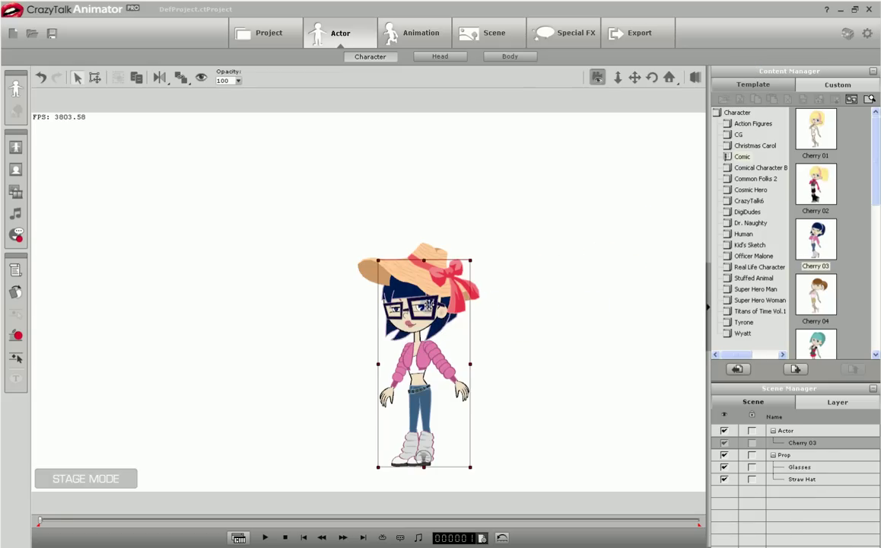
pyautogui.click(430, 304)
pyautogui.click(188, 82)
pyautogui.click(177, 109)
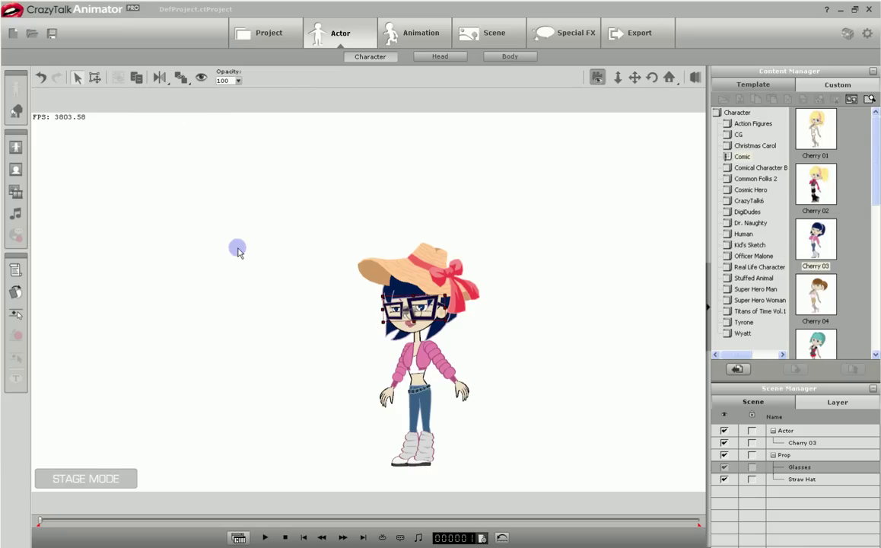
# Move the glasses up off her eyes onto the top of the straw hat.
pyautogui.click(438, 312)
pyautogui.moveTo(410, 308); pyautogui.dragTo(440, 261)
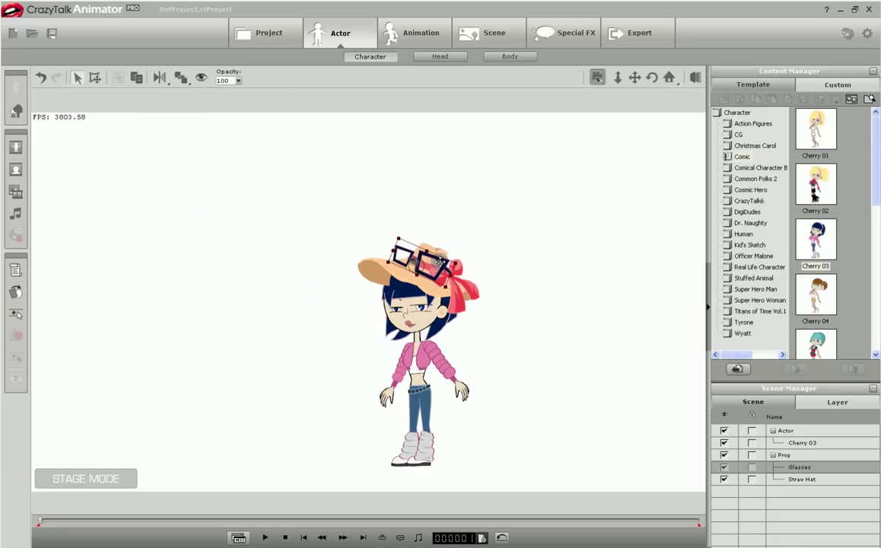
pyautogui.click(180, 77)
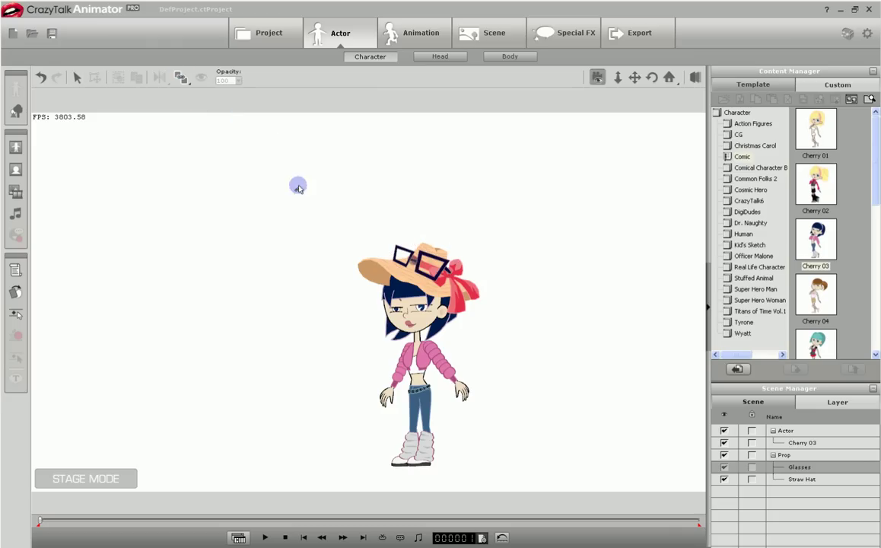
pyautogui.click(573, 263)
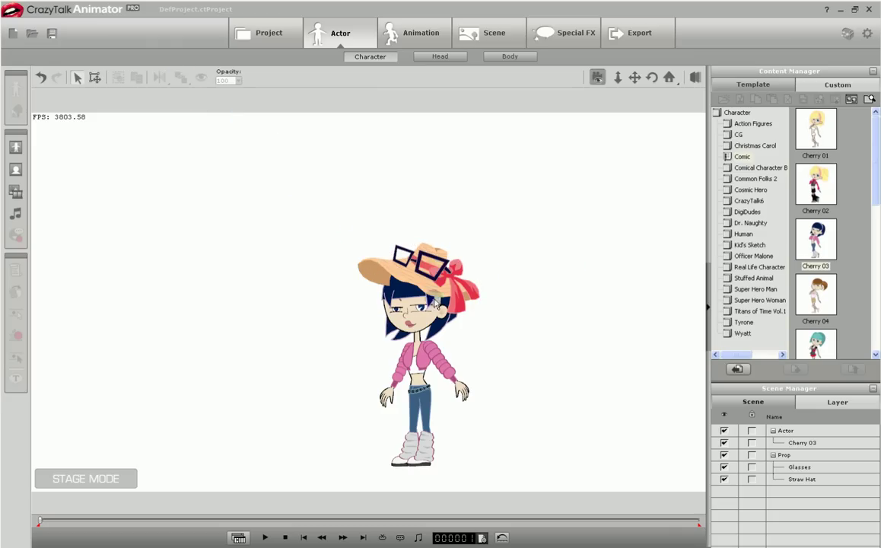
pyautogui.click(381, 331)
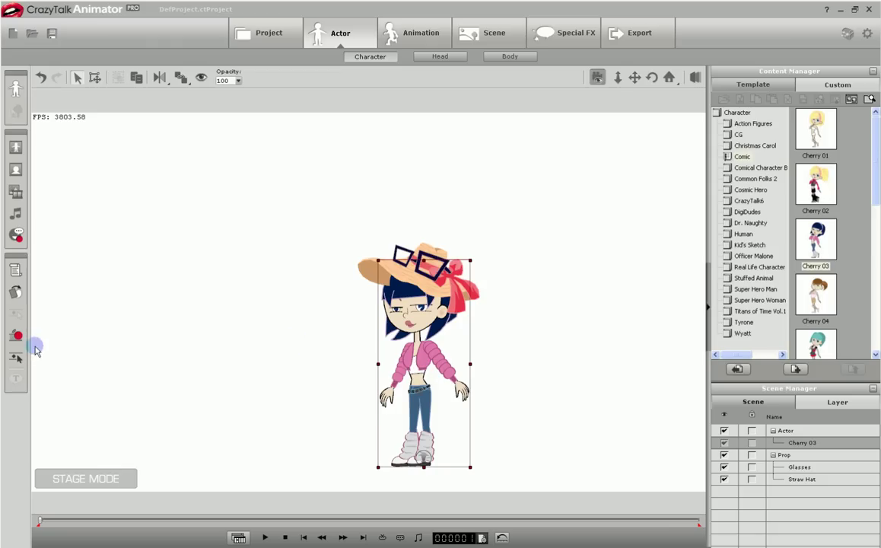
# Raise Cherry 03's right arm to shoulder height and tilt her head in the Body Key Editor.
pyautogui.click(16, 334)
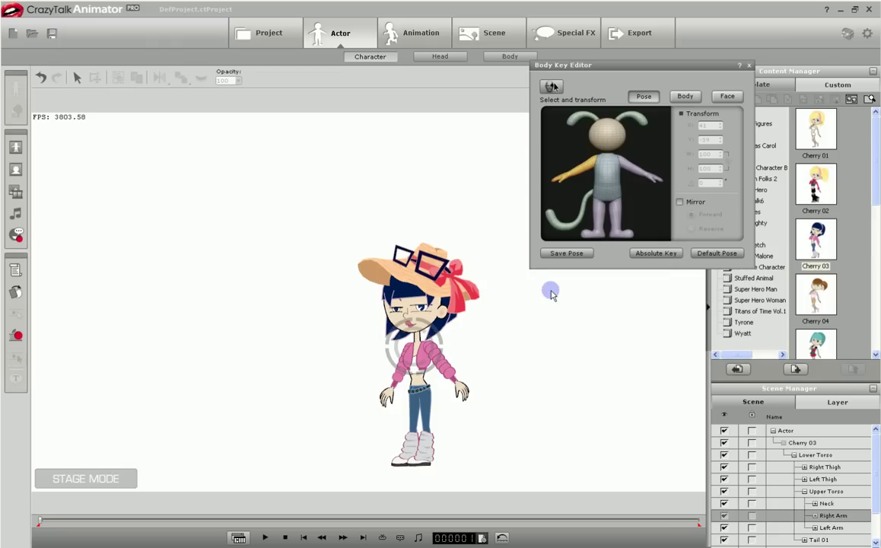
pyautogui.moveTo(395, 303); pyautogui.dragTo(463, 351)
pyautogui.click(454, 341)
pyautogui.moveTo(455, 342); pyautogui.dragTo(443, 334)
pyautogui.click(748, 66)
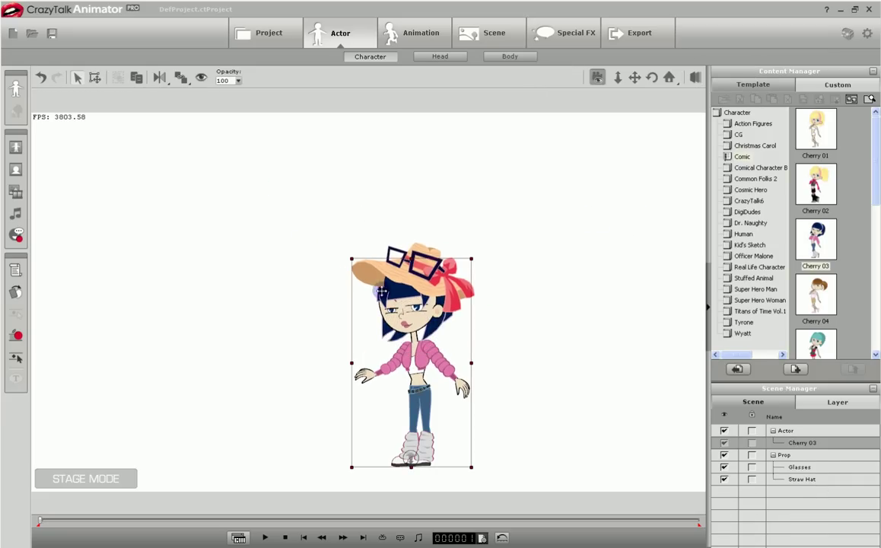
# Lift the glasses and the straw hat so they float above Cherry's head.
pyautogui.click(414, 268)
pyautogui.moveTo(414, 268); pyautogui.dragTo(436, 221)
pyautogui.moveTo(434, 276); pyautogui.dragTo(432, 246)
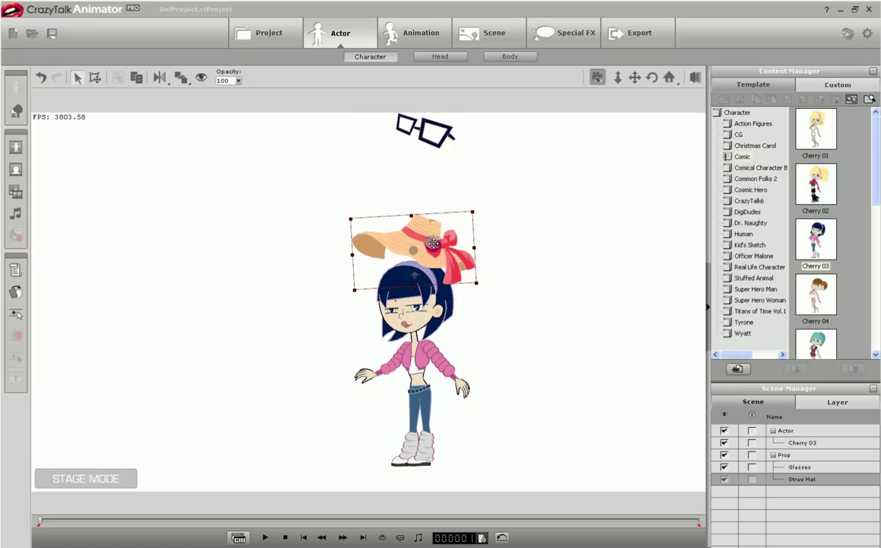
pyautogui.moveTo(432, 136); pyautogui.dragTo(434, 181)
pyautogui.moveTo(428, 238); pyautogui.dragTo(428, 219)
pyautogui.click(528, 230)
# Tilt Cherry's head to the right and rotate the straw hat to a steeper angle.
pyautogui.click(421, 324)
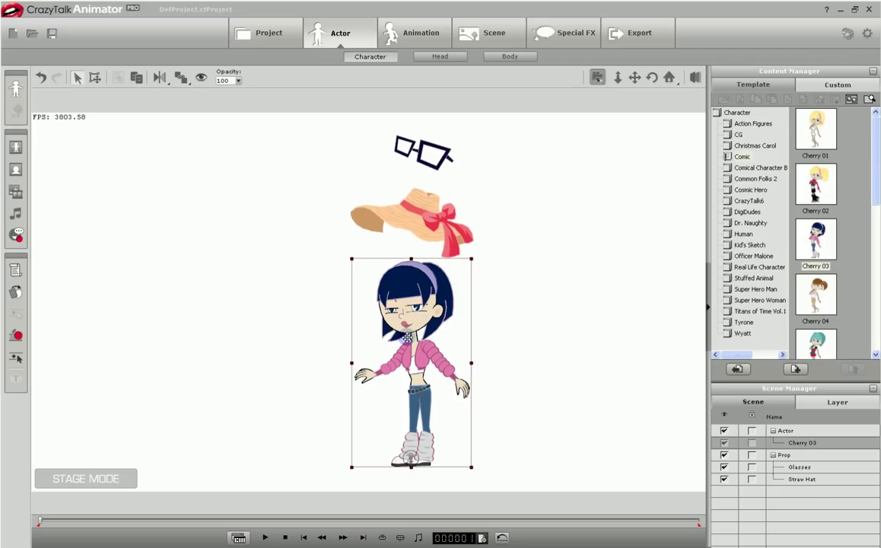
pyautogui.click(18, 358)
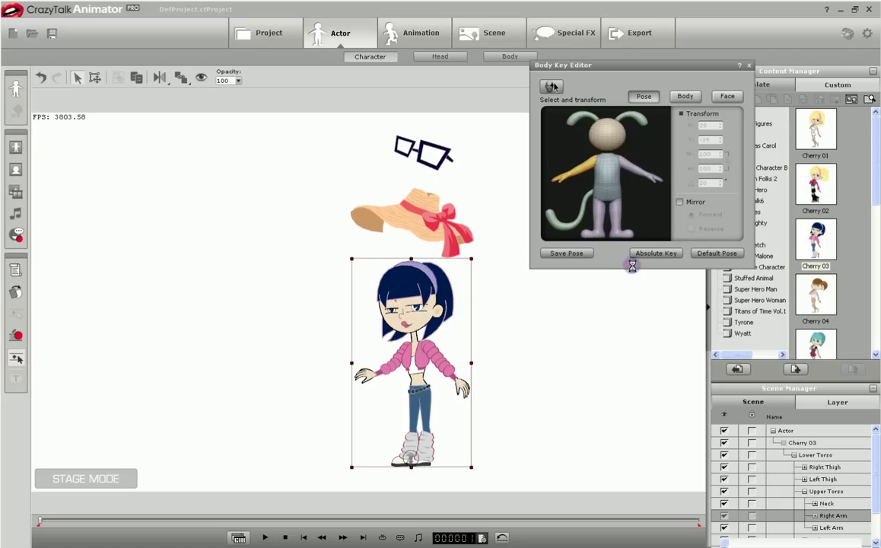
pyautogui.click(445, 340)
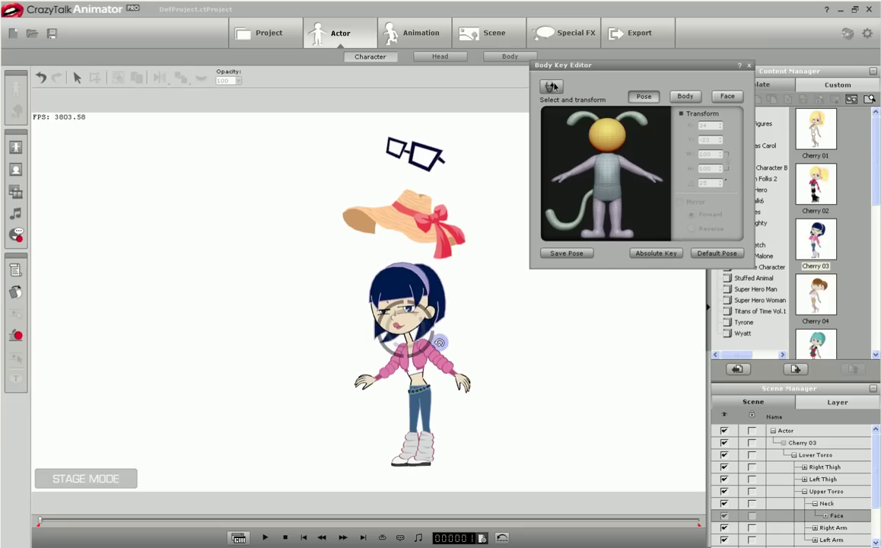
pyautogui.moveTo(438, 333); pyautogui.dragTo(449, 340)
pyautogui.click(749, 66)
pyautogui.click(461, 227)
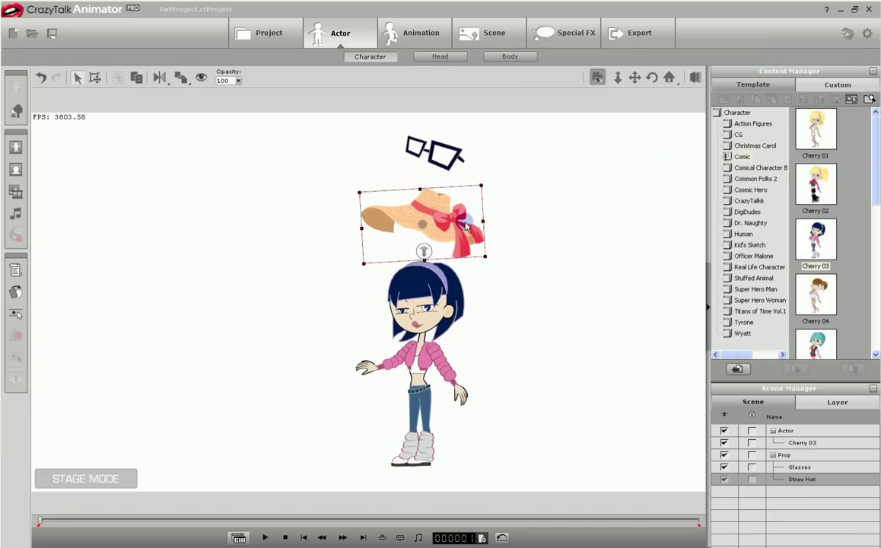
pyautogui.moveTo(493, 175)
pyautogui.mouseDown()
pyautogui.moveTo(502, 212)
pyautogui.moveTo(482, 147)
pyautogui.moveTo(497, 179)
pyautogui.moveTo(496, 171)
pyautogui.mouseUp()
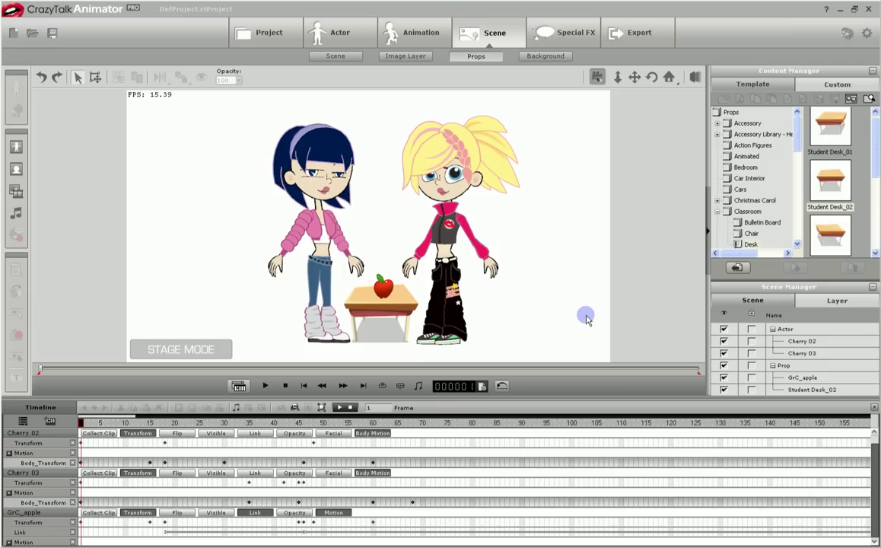
# Scrub the timeline from frame 2 through frames 14, 15, 16 and 19 to frame 37.
pyautogui.click(86, 424)
pyautogui.moveTo(89, 425); pyautogui.dragTo(150, 427)
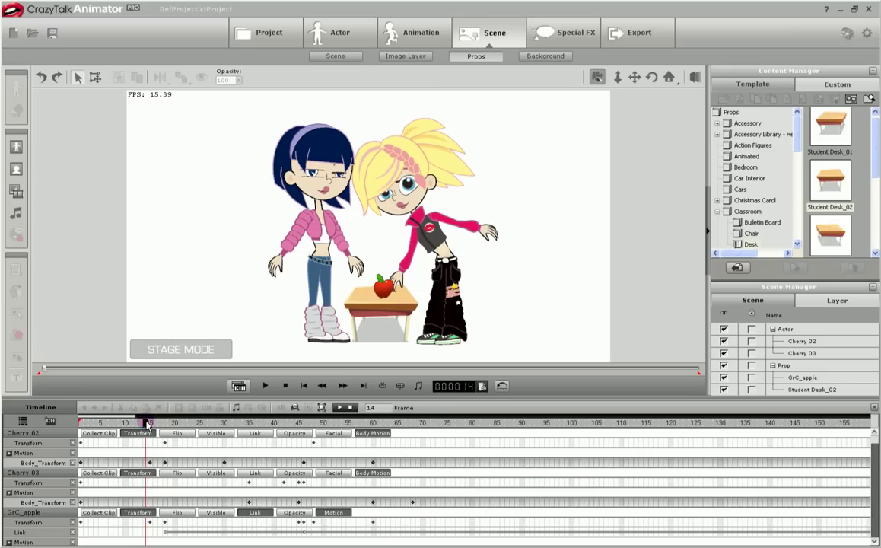
pyautogui.moveTo(148, 422); pyautogui.dragTo(150, 422)
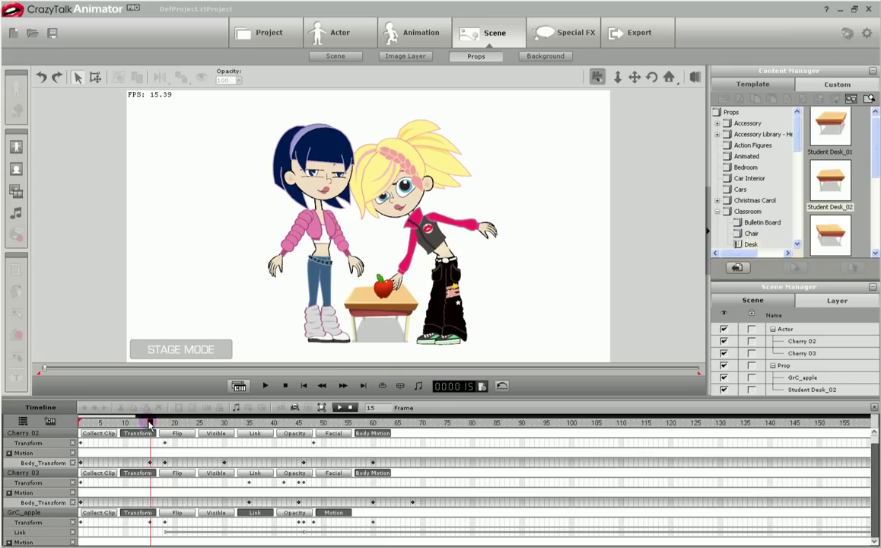
pyautogui.moveTo(150, 423); pyautogui.dragTo(165, 424)
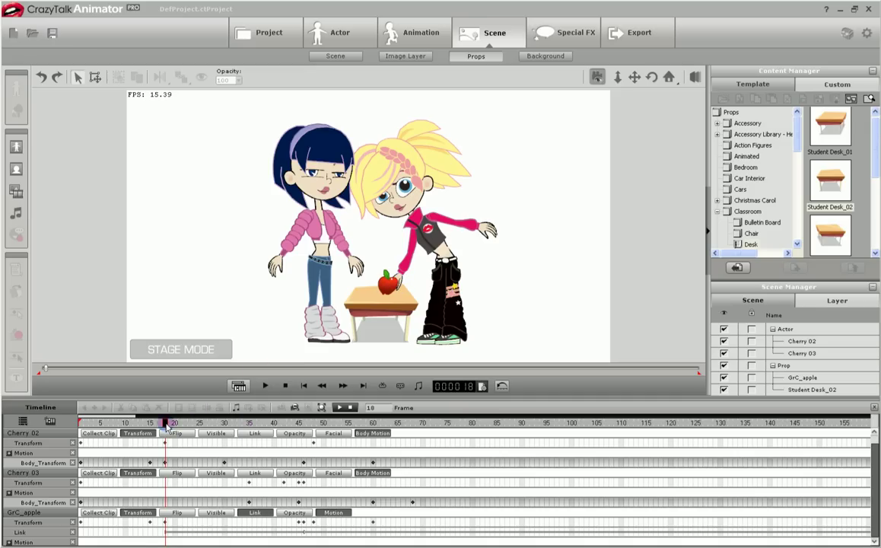
pyautogui.moveTo(169, 427); pyautogui.dragTo(232, 428)
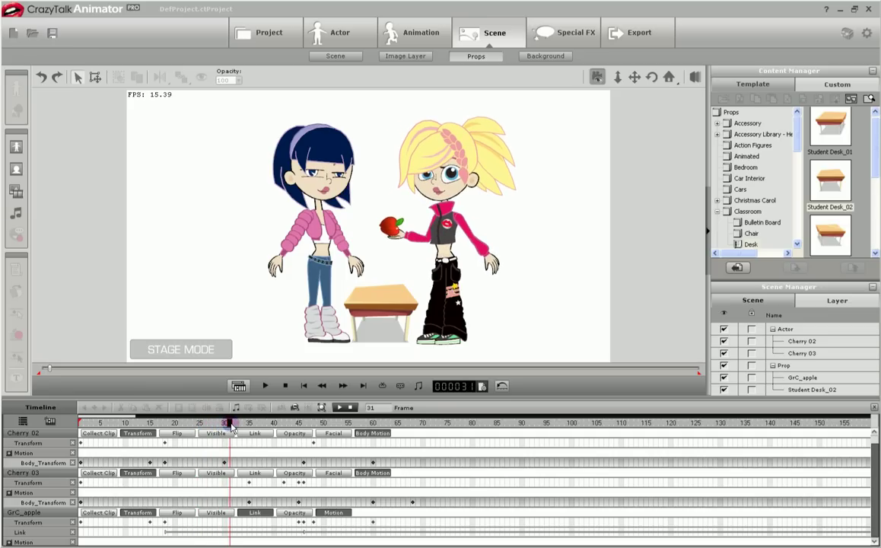
pyautogui.moveTo(232, 429); pyautogui.dragTo(296, 428)
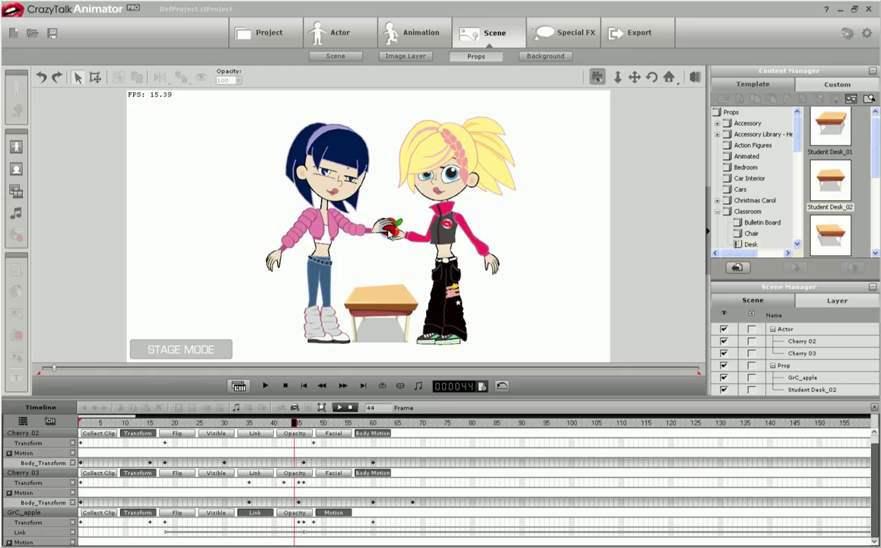
# Select Cherry 03 and nudge her slightly to key her Transform track at frame 44.
pyautogui.click(327, 264)
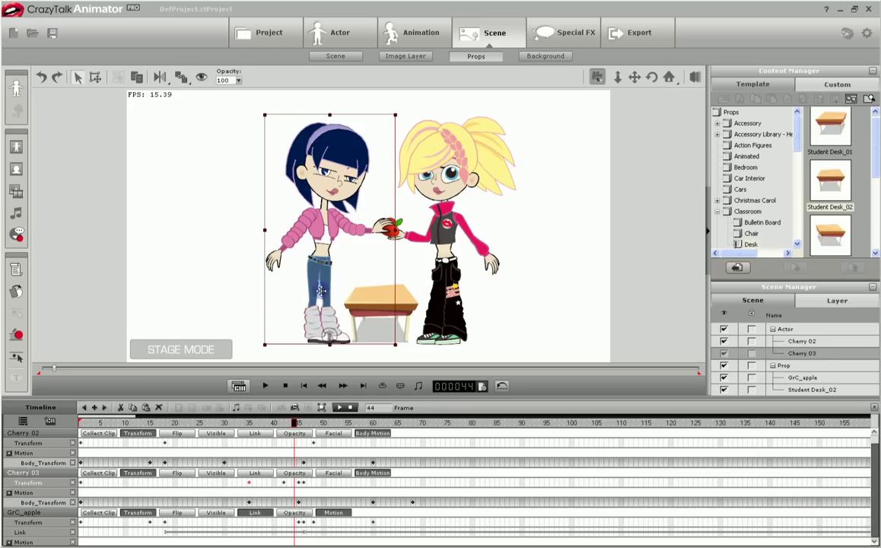
pyautogui.moveTo(328, 334); pyautogui.dragTo(328, 335)
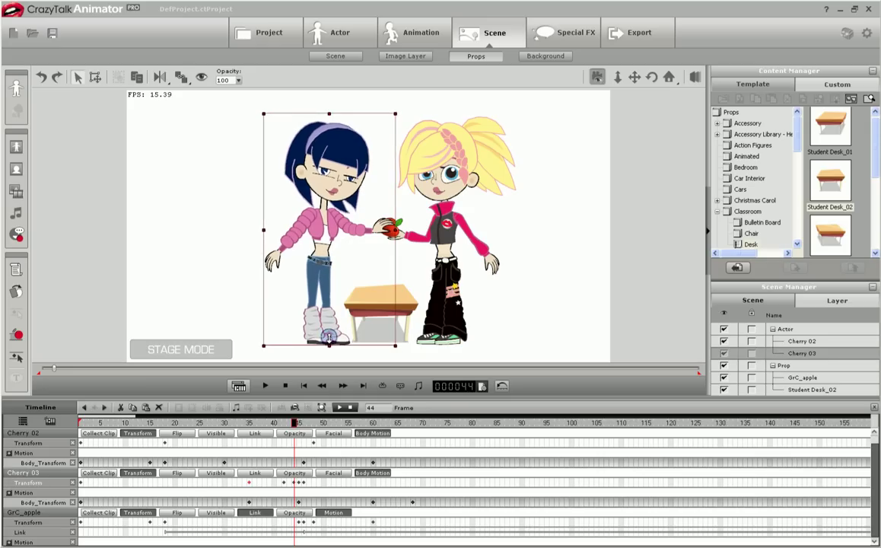